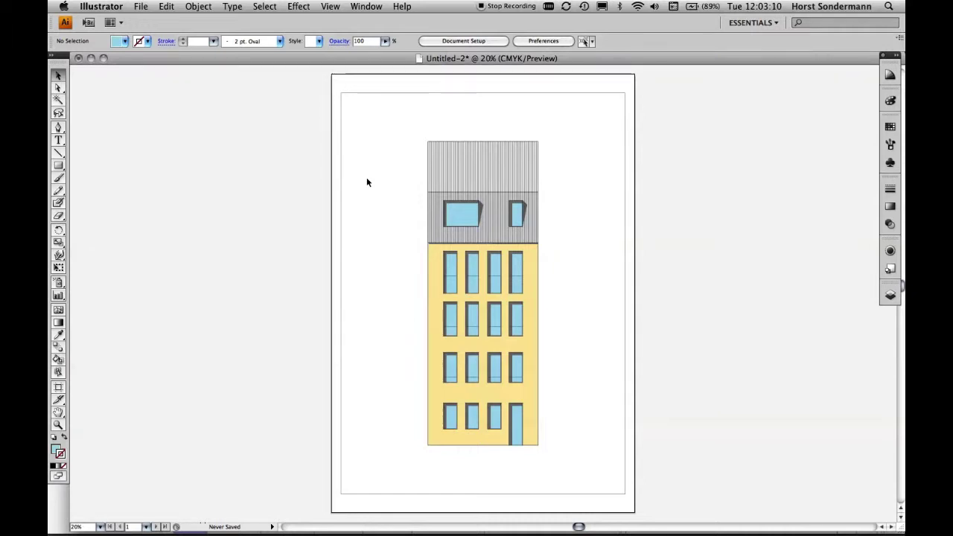
Select all blue window panes, dormers included, by their shared fill using Same Fill & Stroke and Magic Wand.
click(469, 215)
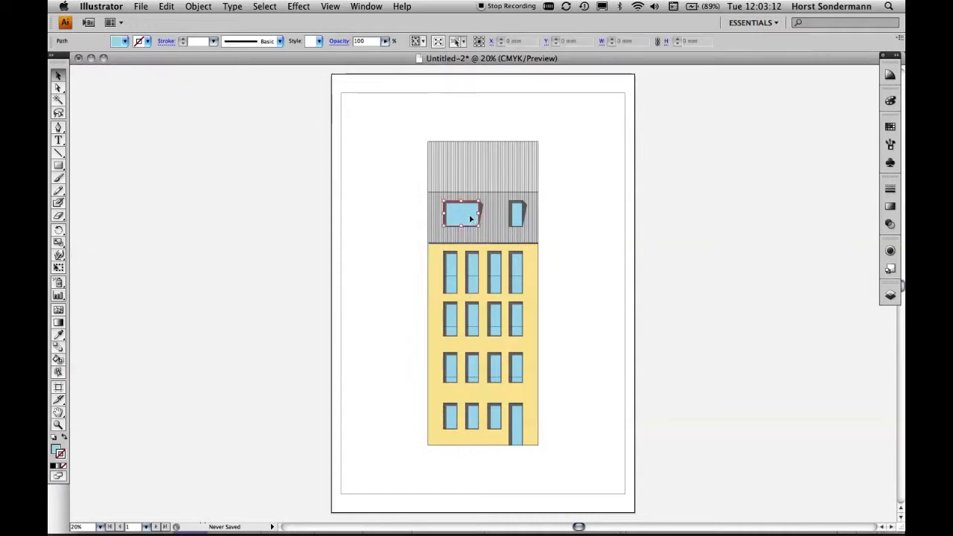
click(266, 6)
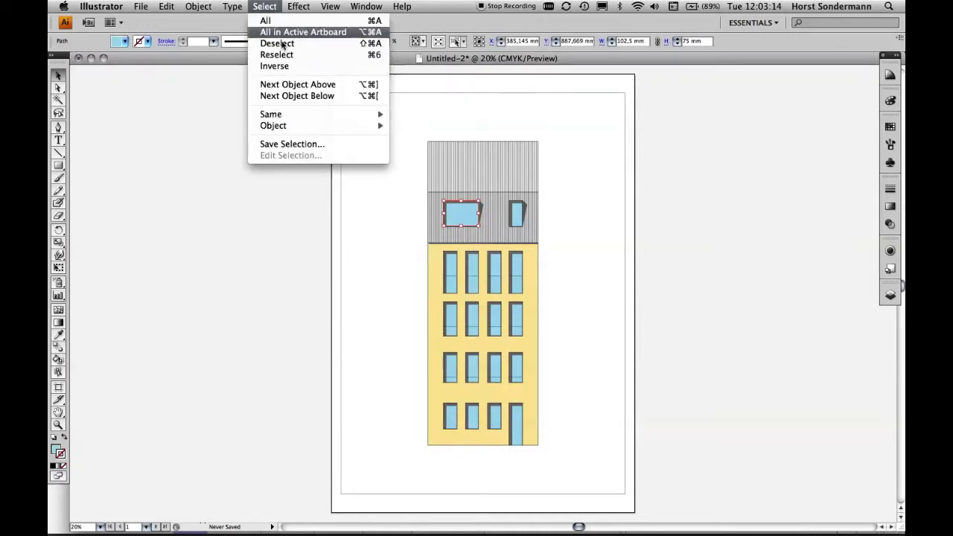
mouse_move(283, 114)
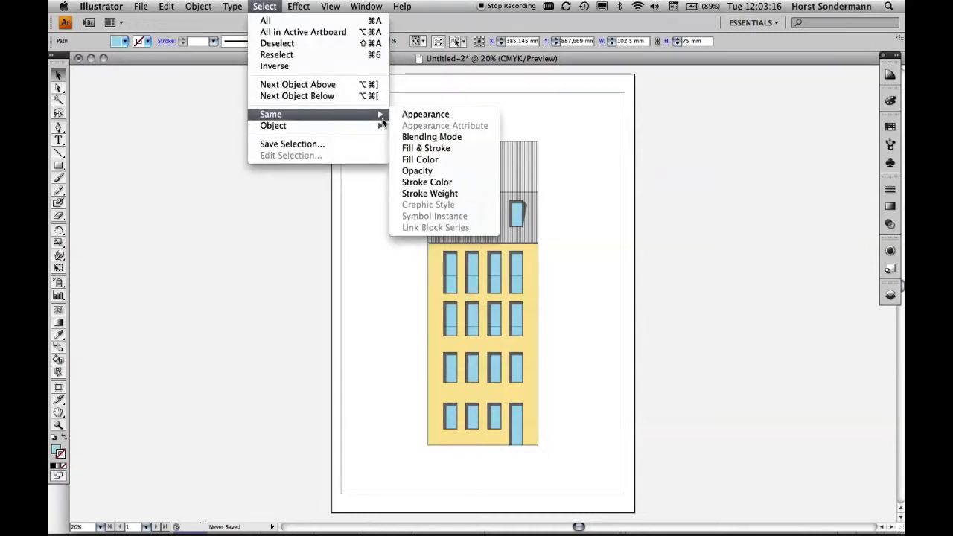
click(418, 149)
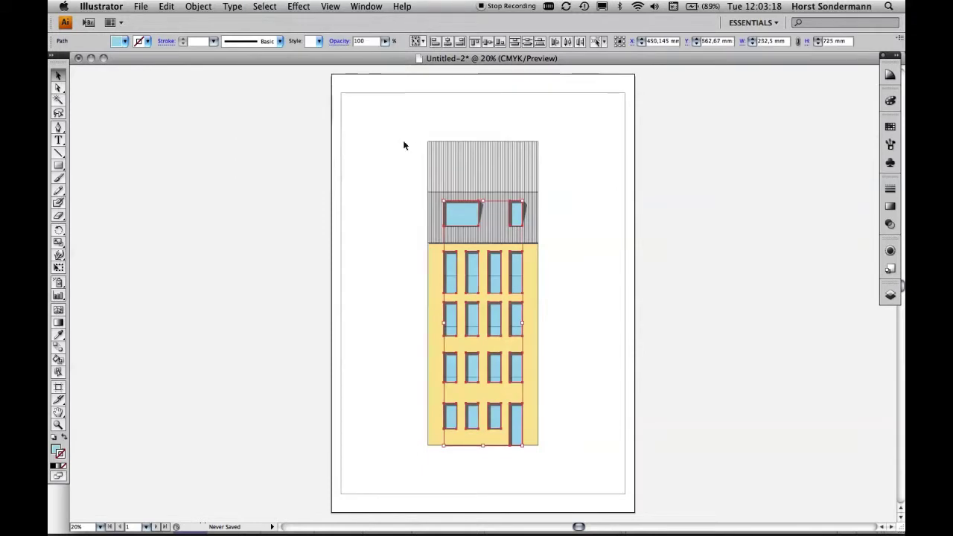
click(397, 143)
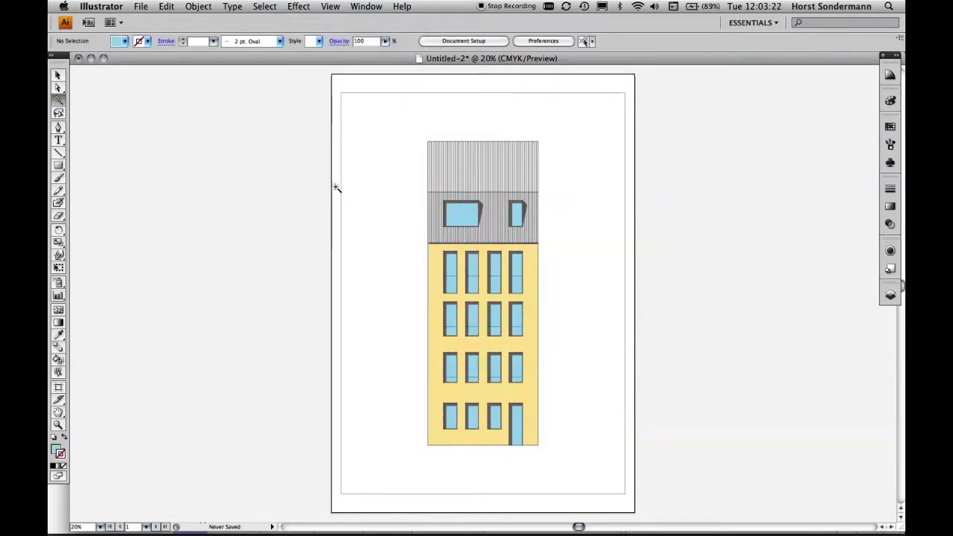
click(469, 210)
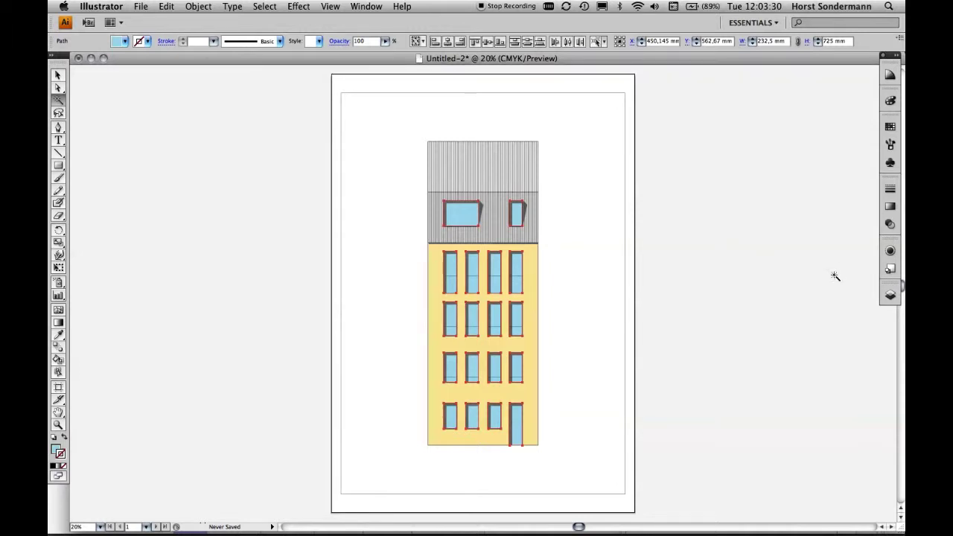
Move the selected blue window panes onto a new Layer 3, then hide Layer 3.
click(892, 296)
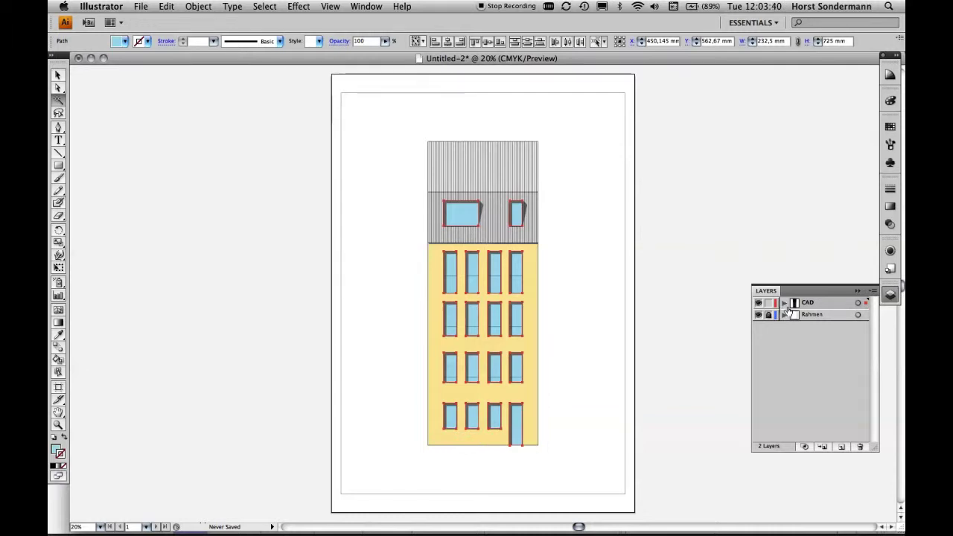
click(842, 447)
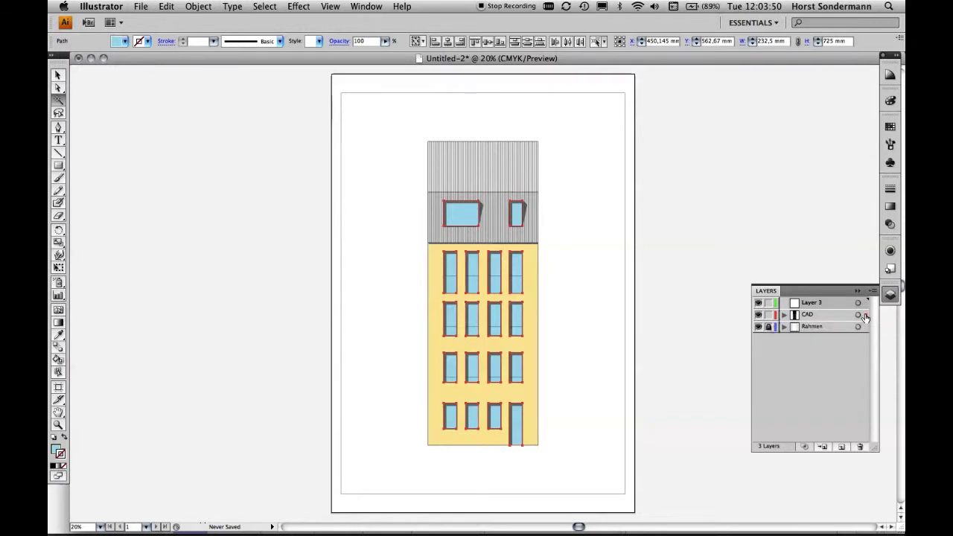
drag(864, 313, 866, 302)
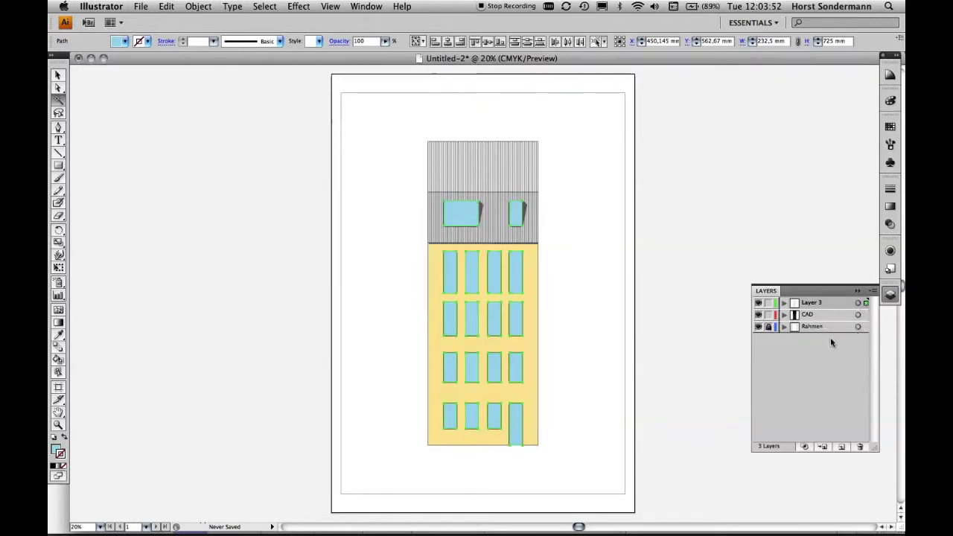
click(758, 303)
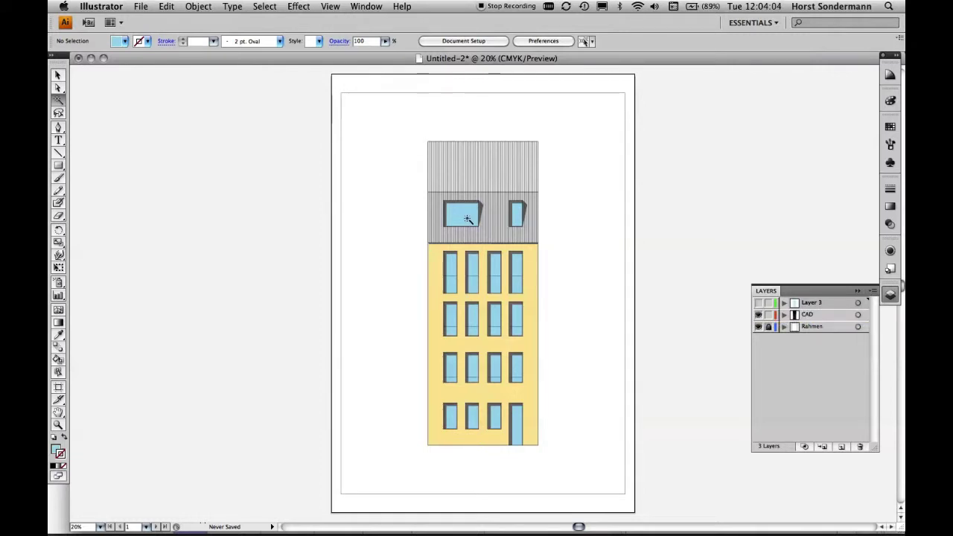
Show only Layer 3, lock Rahmen, and merge all window panes into one compound path.
click(758, 302)
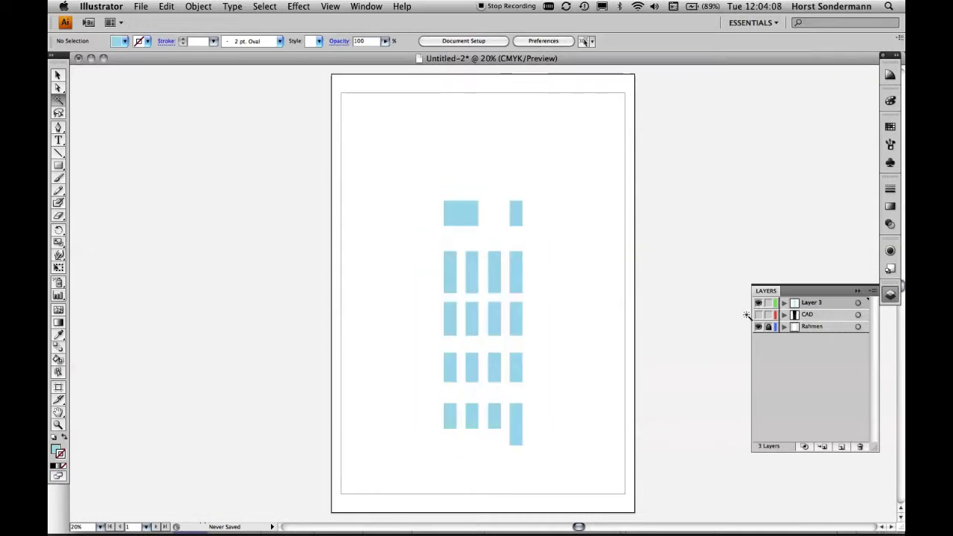
click(768, 326)
key(ctrl+a)
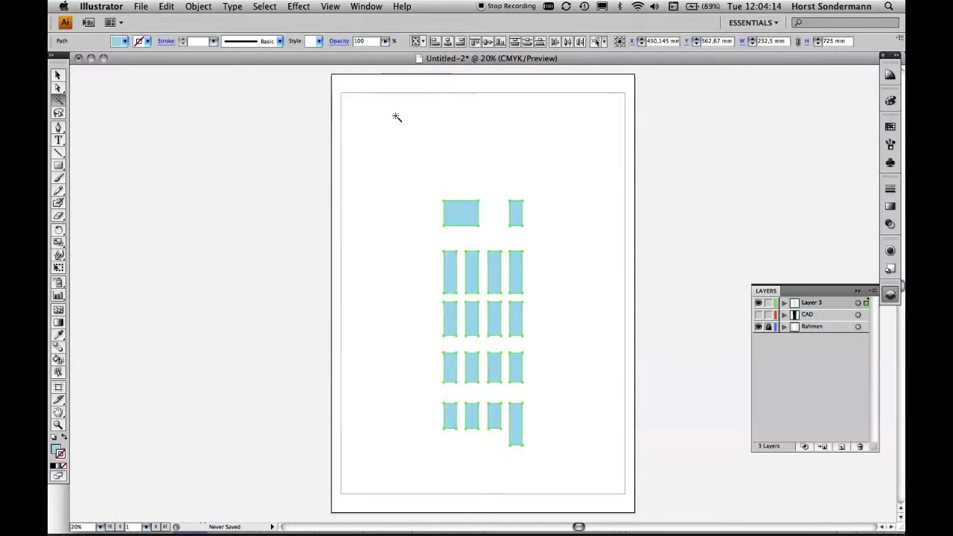
click(207, 7)
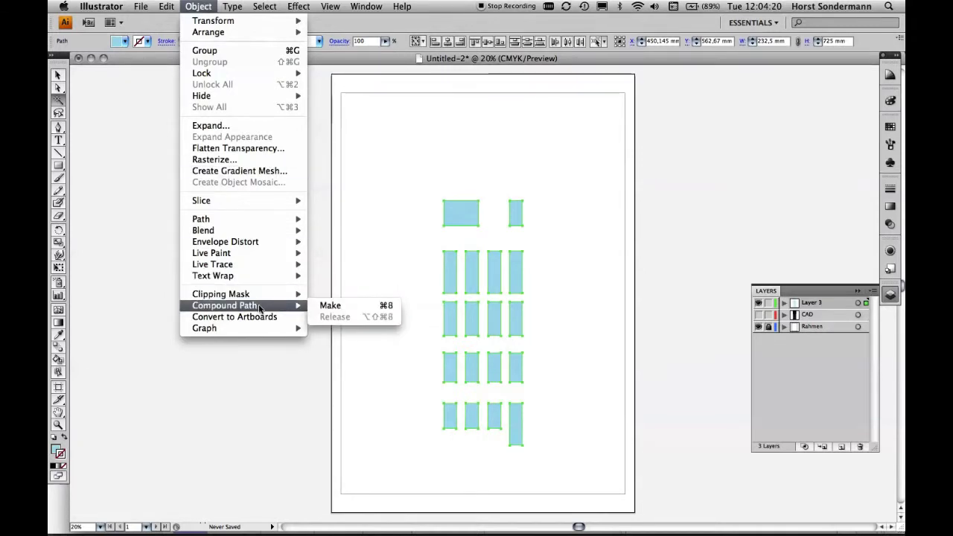
mouse_move(224, 305)
click(330, 306)
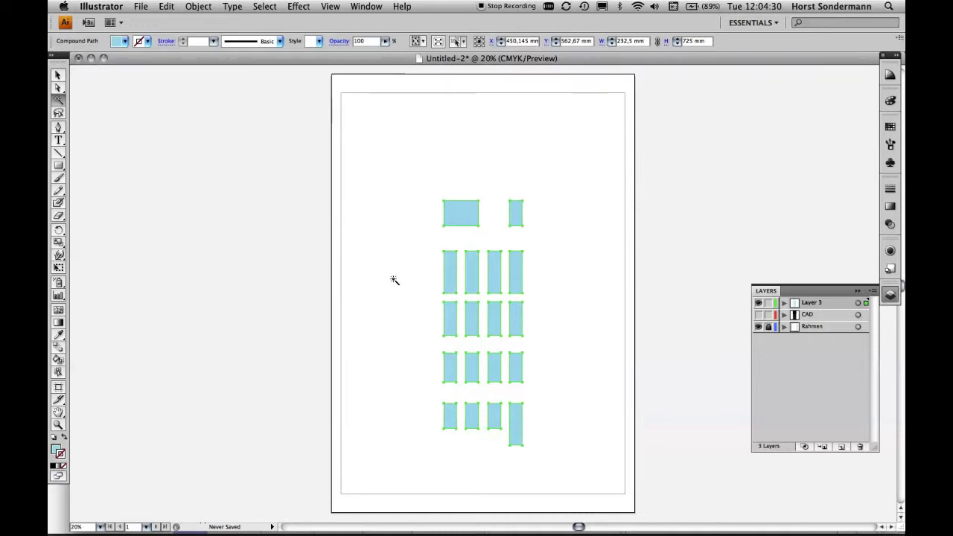
Add a new layer above CAD and browse to the Documents folder to place an image.
click(828, 316)
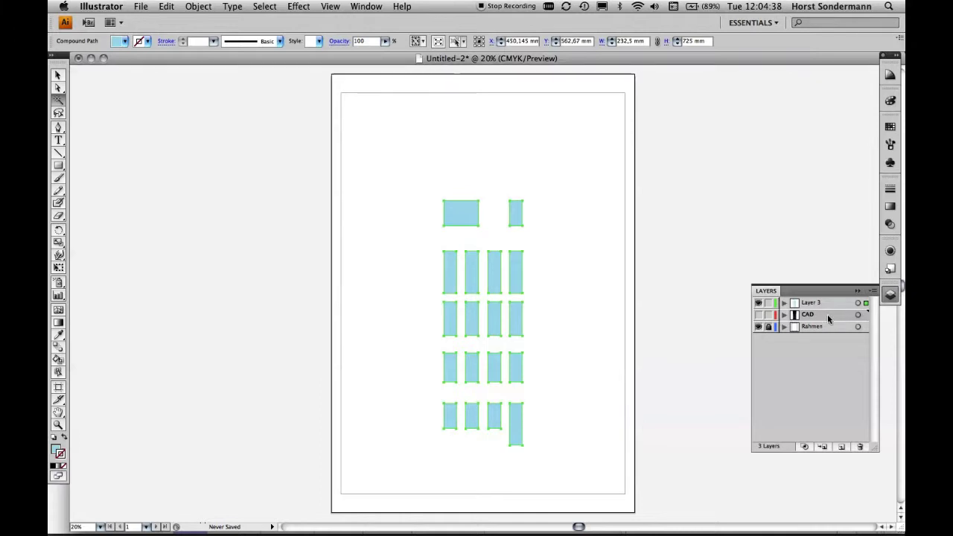
click(842, 447)
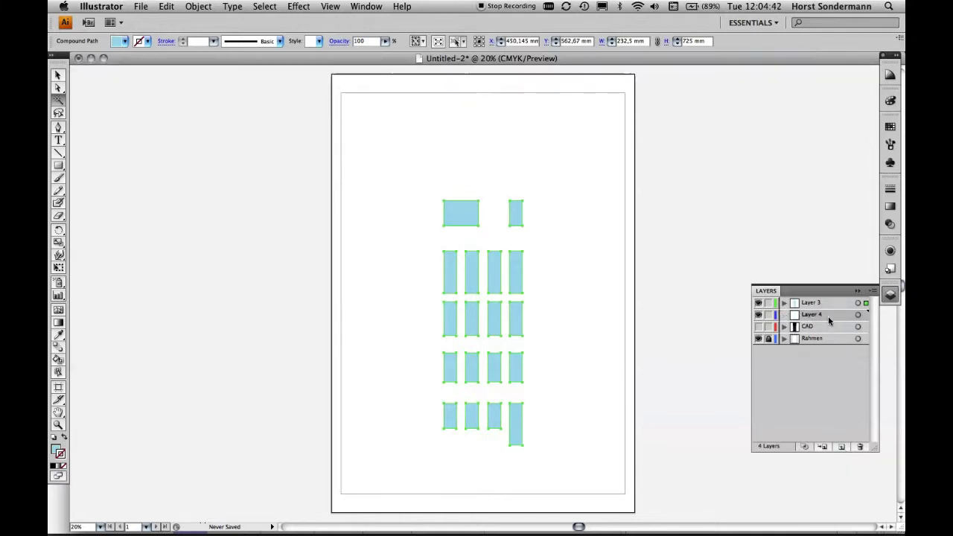
click(141, 7)
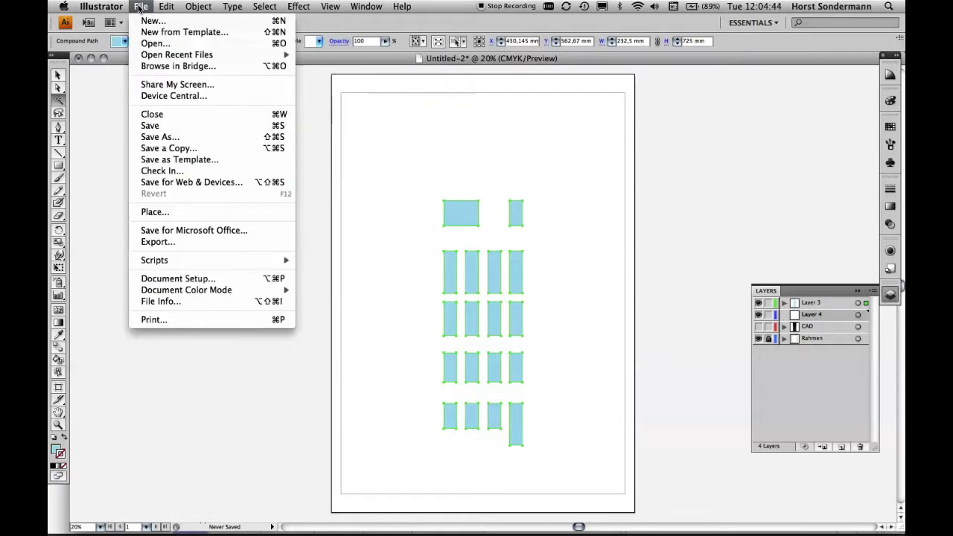
click(154, 213)
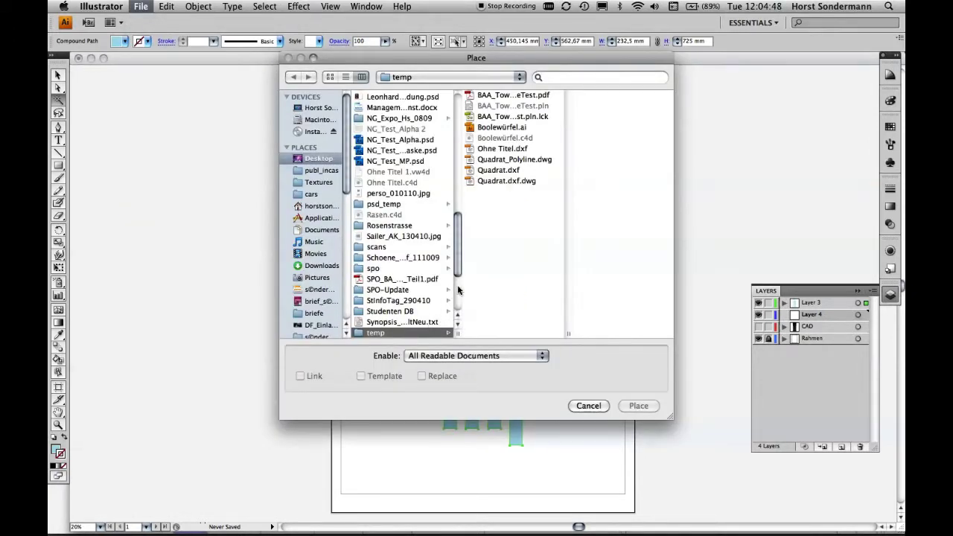
click(404, 227)
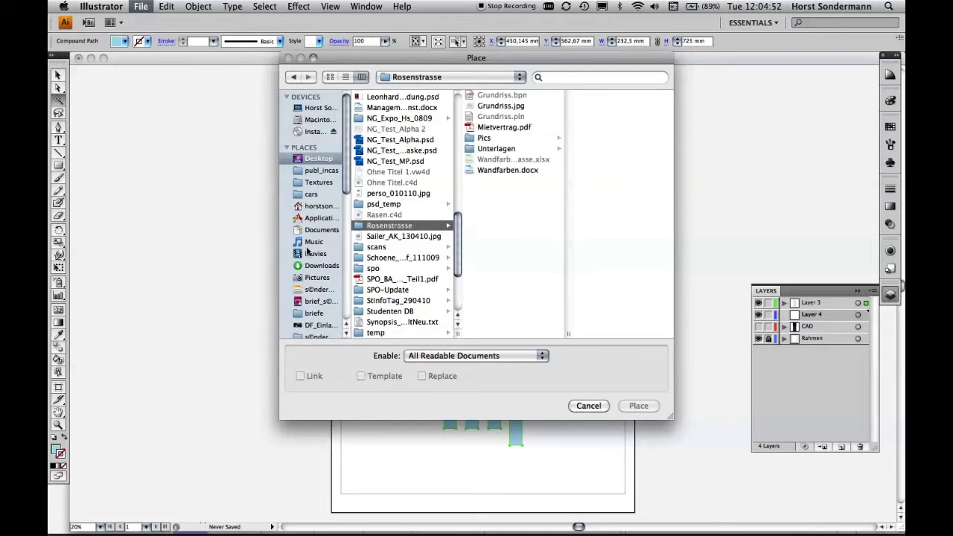
click(321, 229)
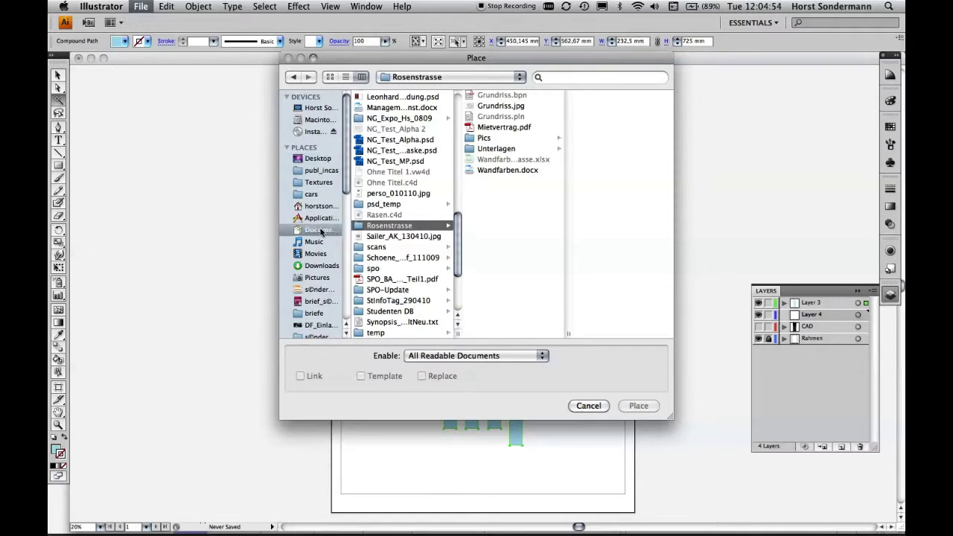
Place Wagnerstrasse32_09.jpg from hft/BAThesis_SS10/gfx into the drawing.
click(372, 202)
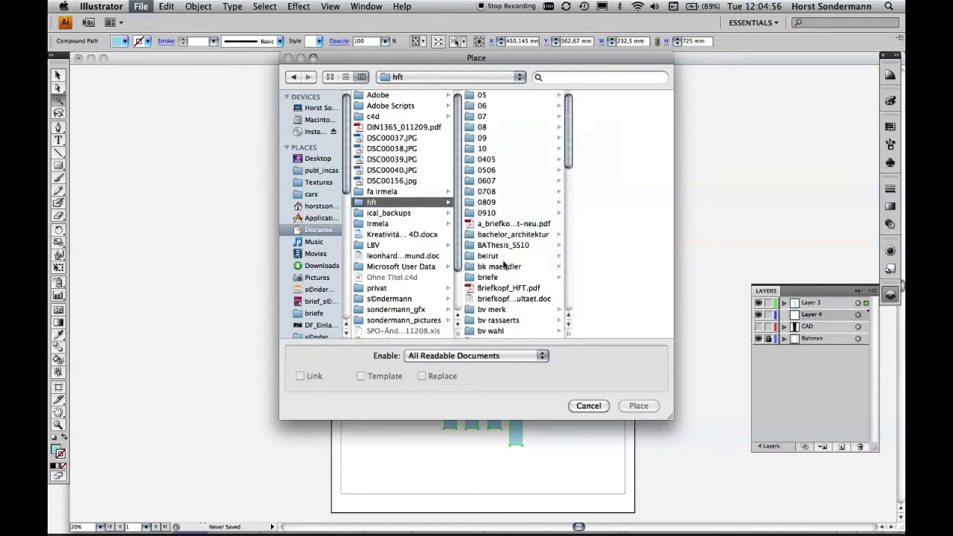
click(513, 245)
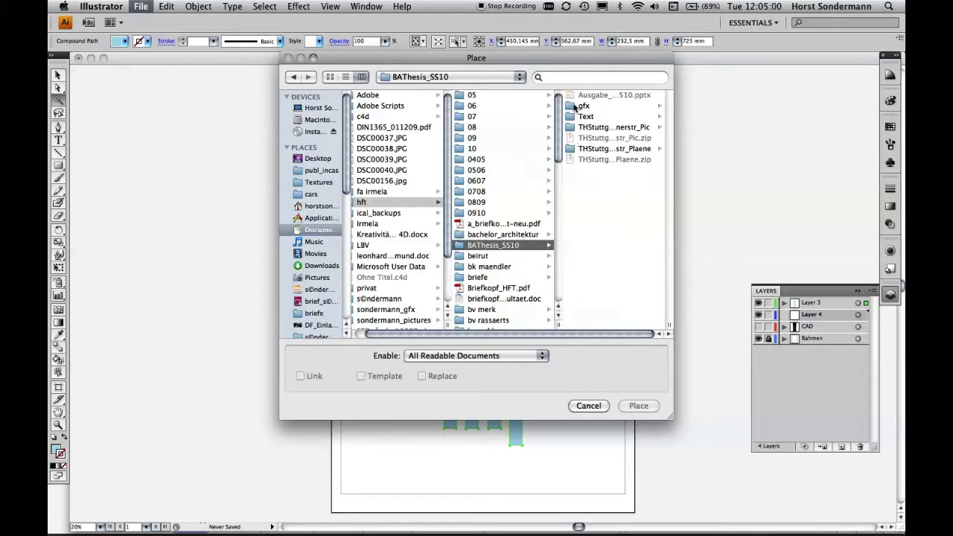
click(582, 106)
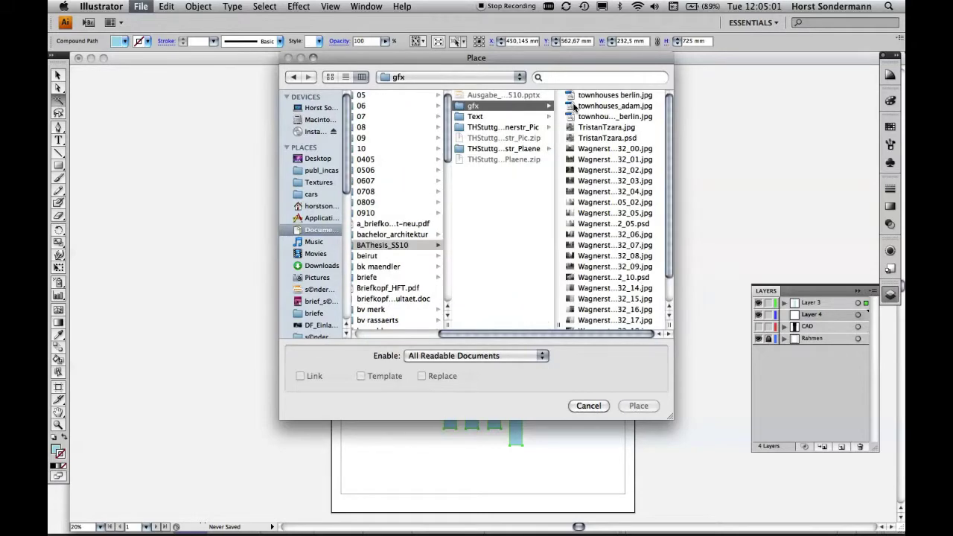
click(593, 149)
click(488, 203)
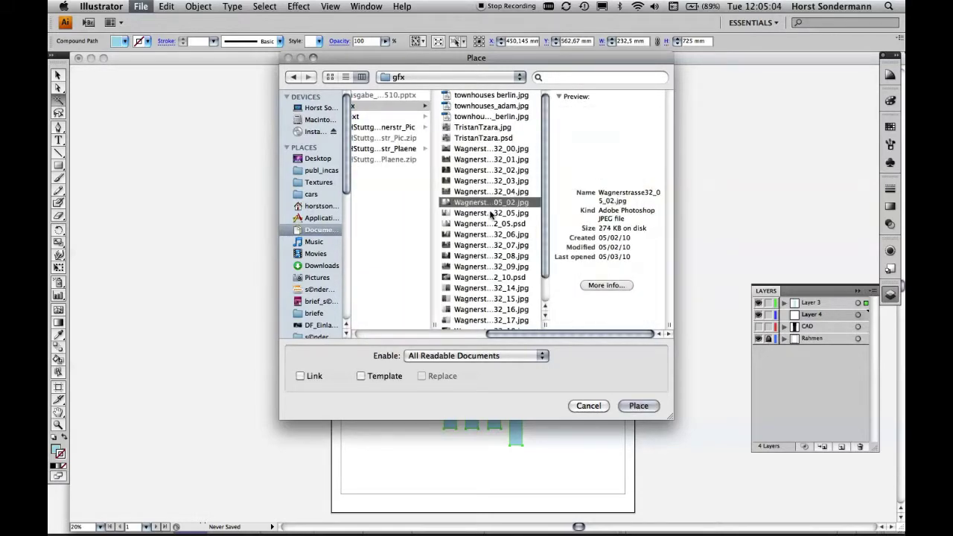
click(488, 224)
click(491, 268)
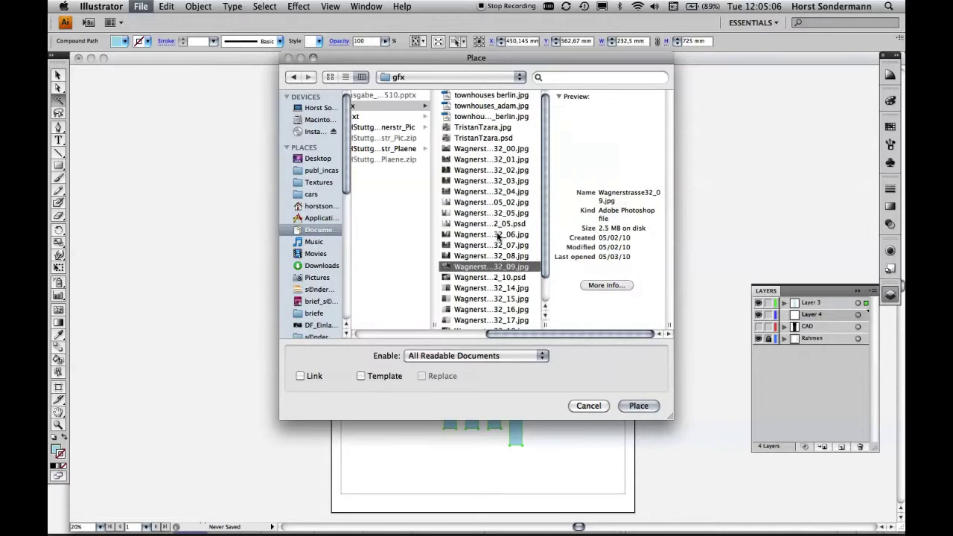
click(639, 407)
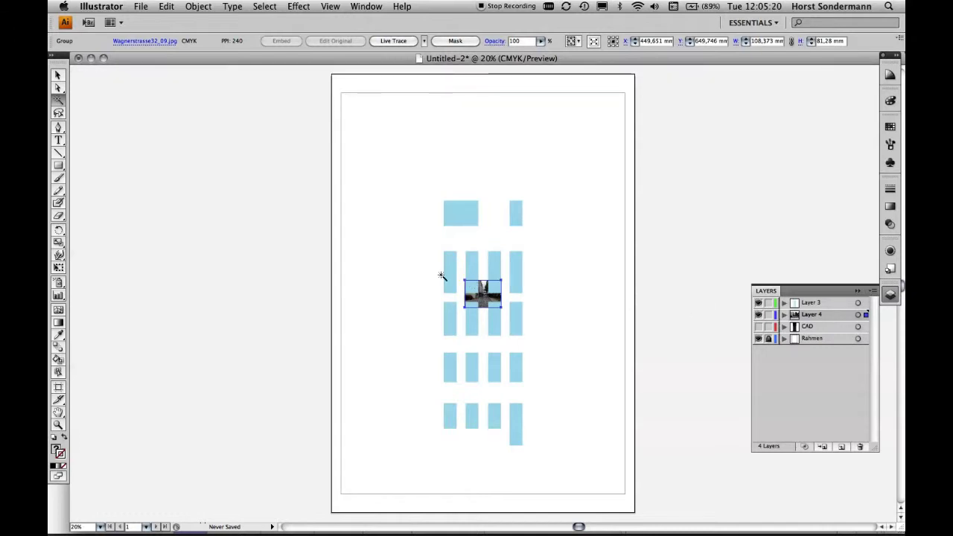
Scale the placed photo up with the Selection tool until it spans every blue window pane.
click(57, 77)
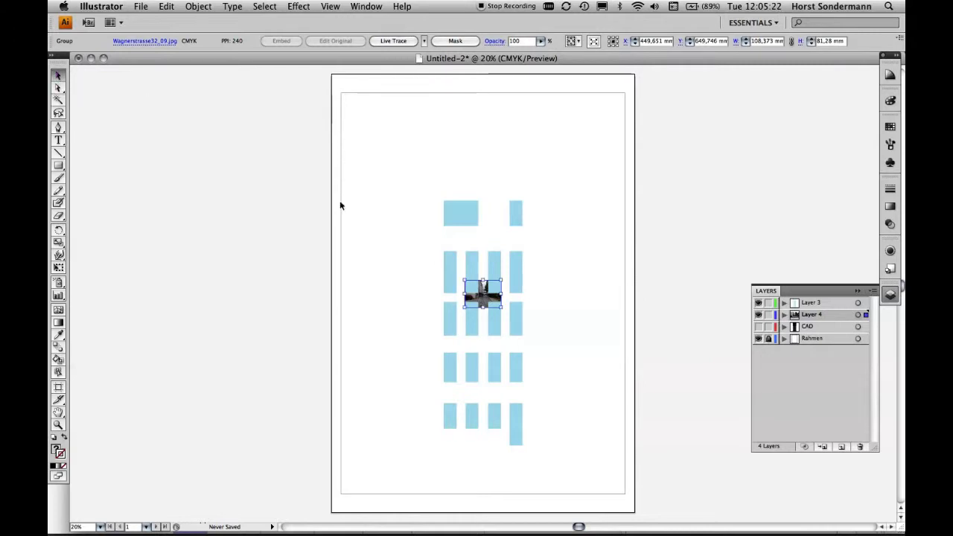
drag(464, 281, 436, 190)
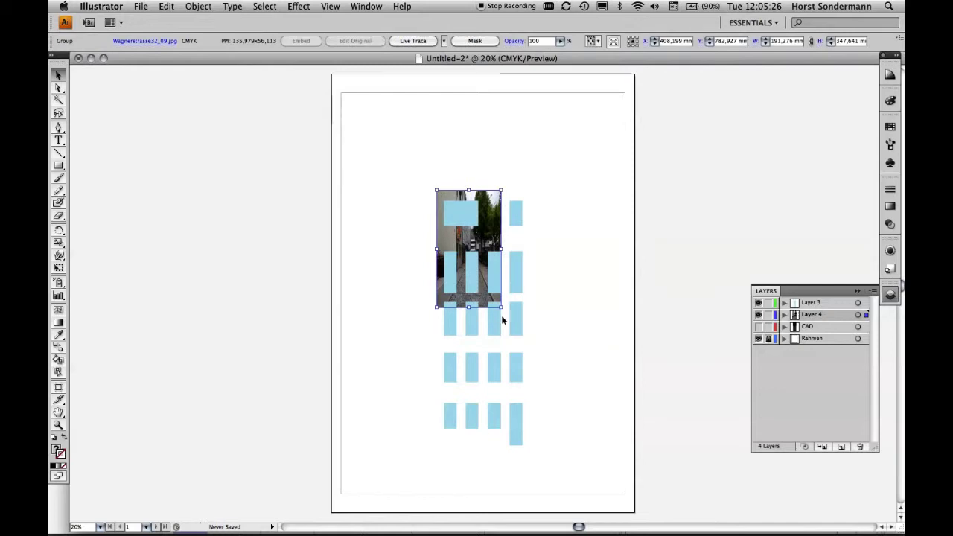
drag(501, 308, 536, 449)
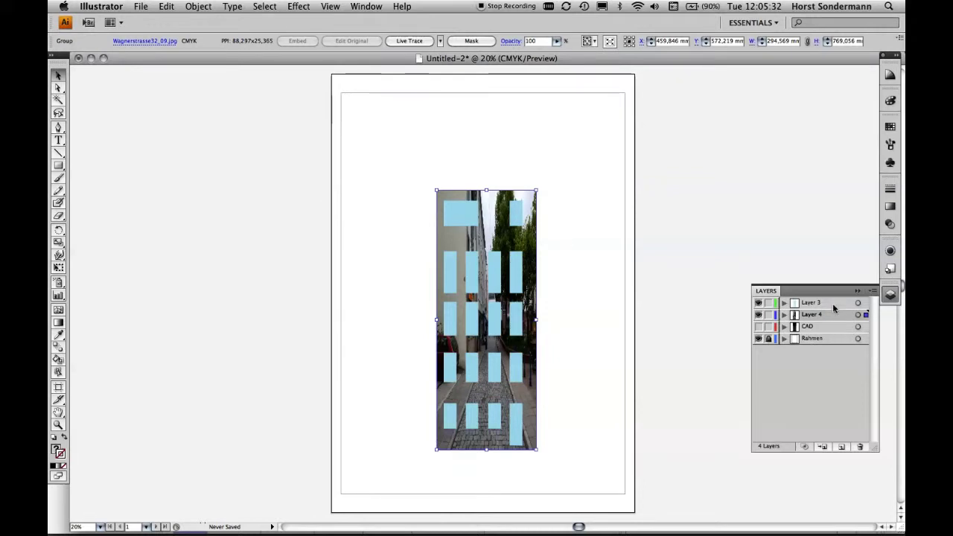
click(470, 218)
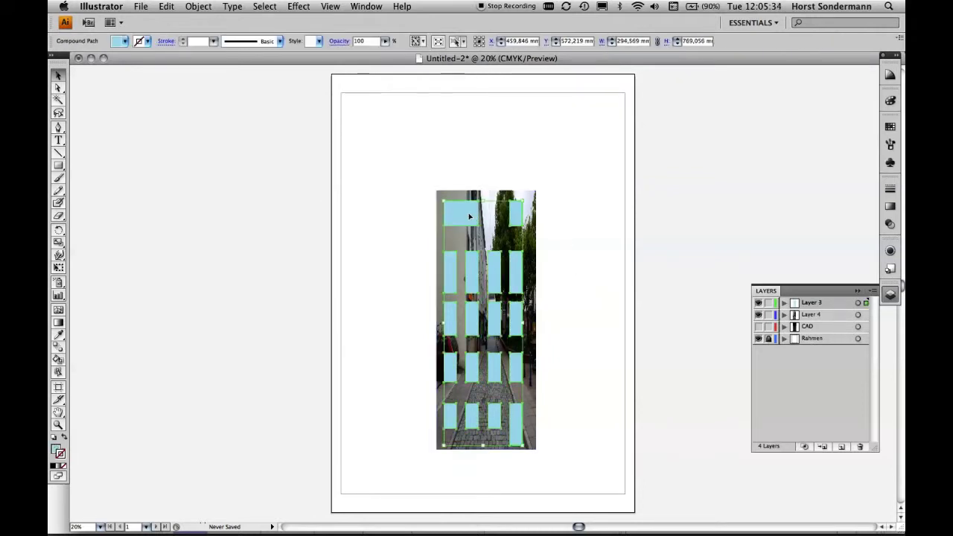
Select the photo together with the pane compound path and apply Object > Clipping Mask > Make.
shift+click(532, 197)
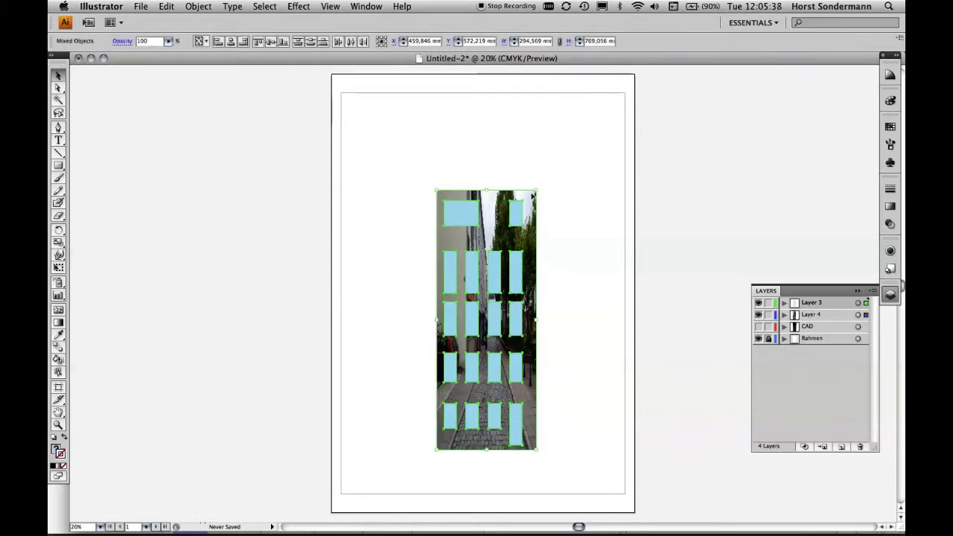
click(602, 289)
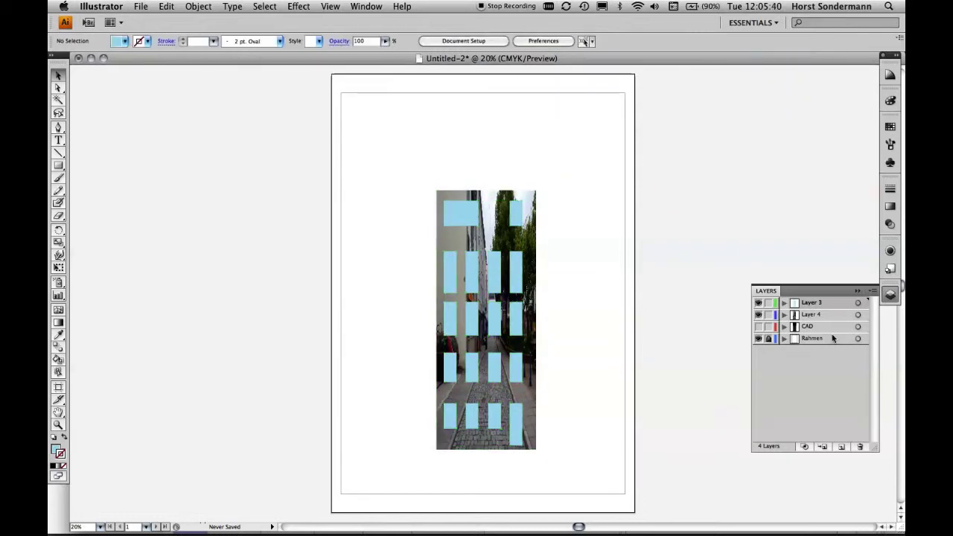
click(858, 315)
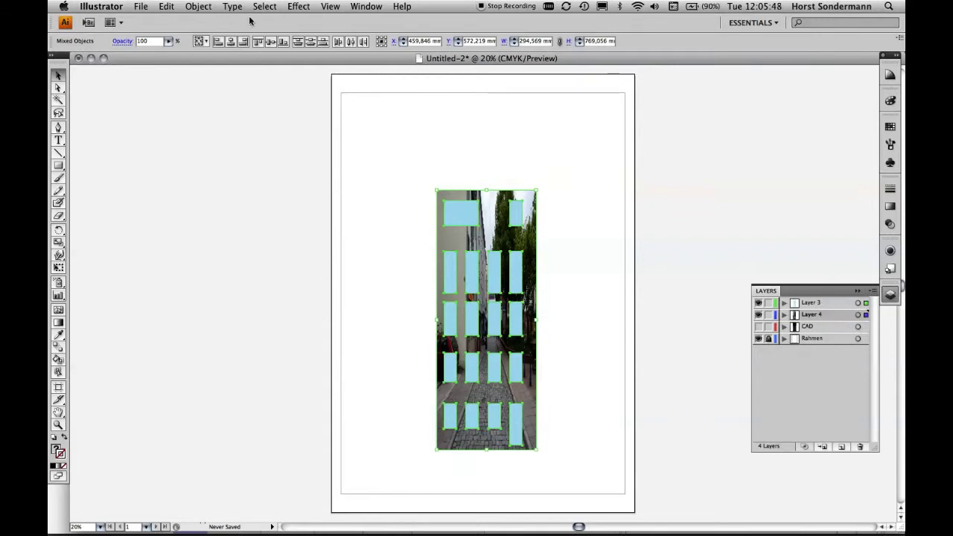
click(209, 7)
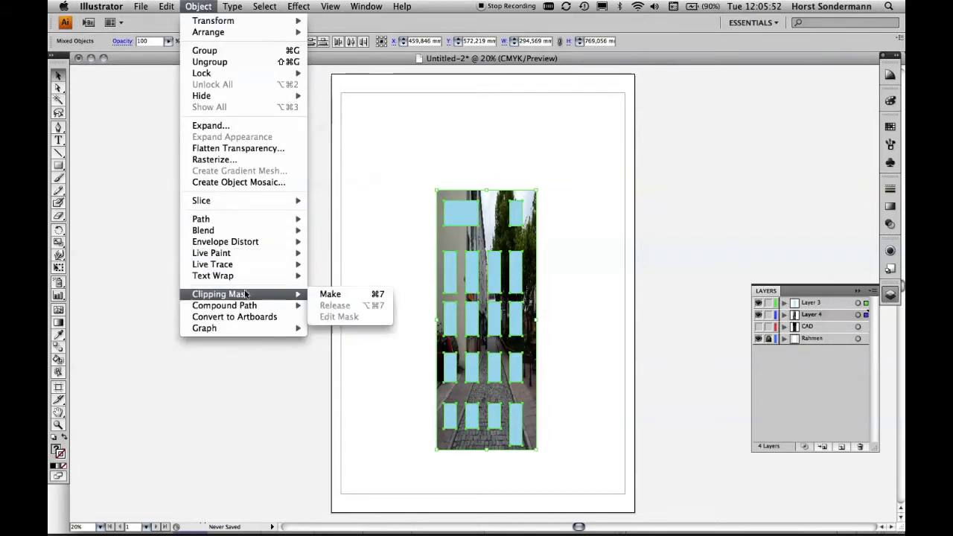
mouse_move(221, 294)
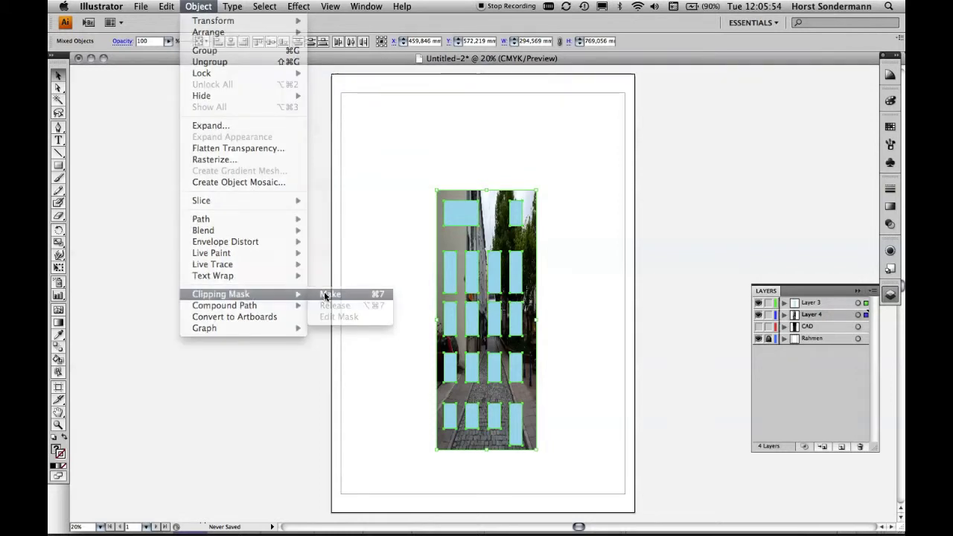
click(324, 295)
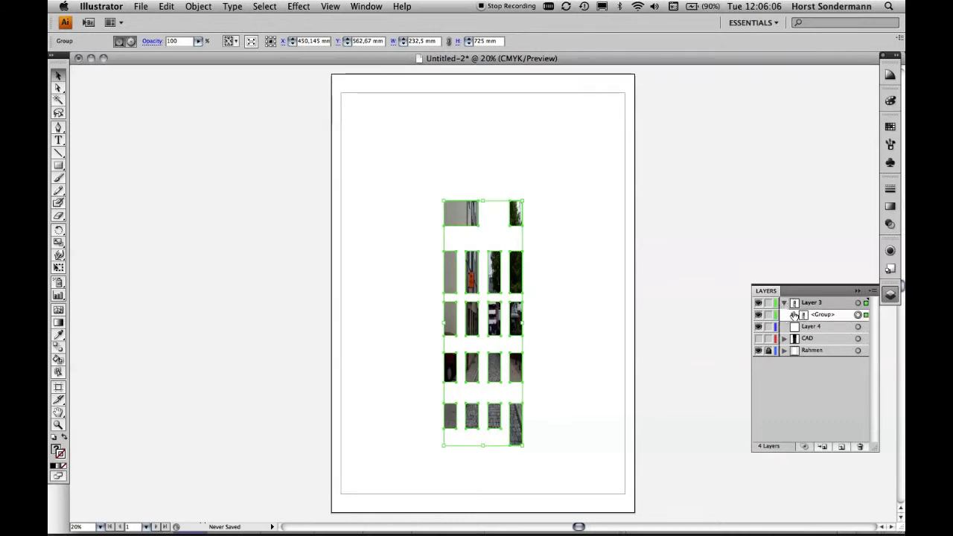
Expand and collapse the clipped group in the Layers panel to inspect its nested photo.
click(793, 314)
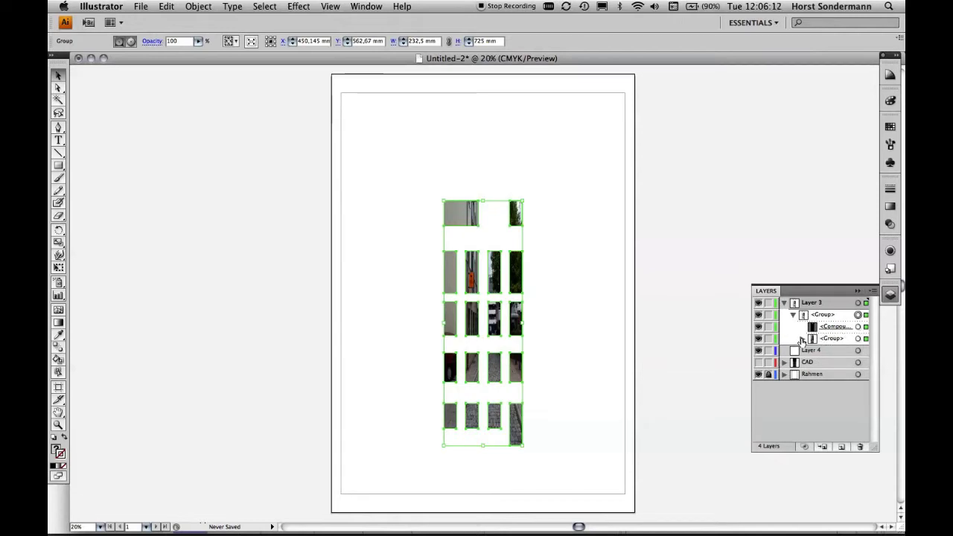
click(802, 339)
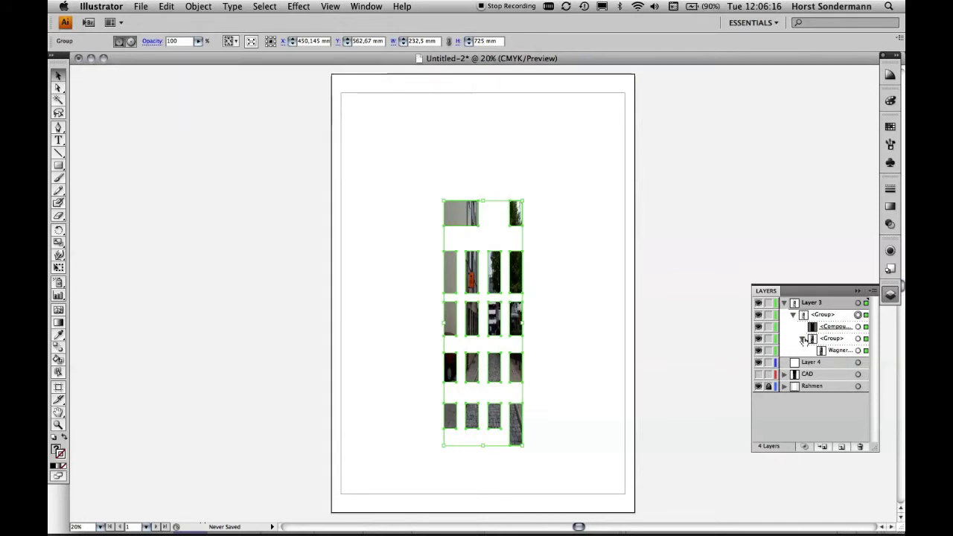
click(802, 339)
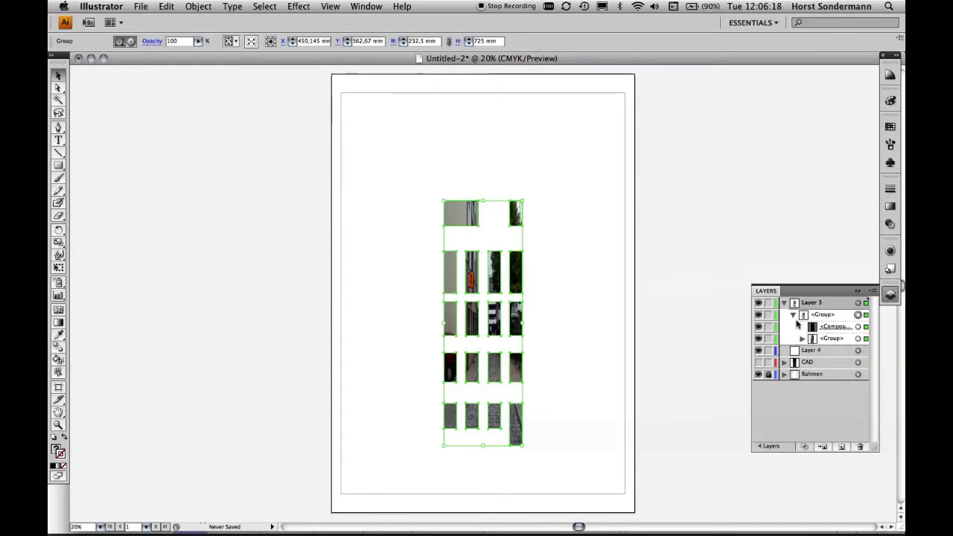
click(793, 316)
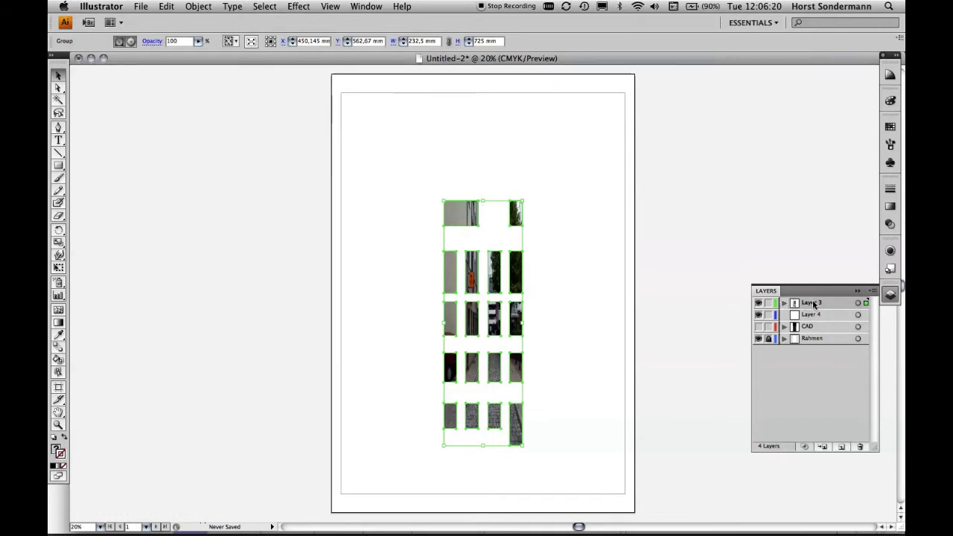
Rename Layer 3 to 'Spiegelbild'.
double_click(815, 303)
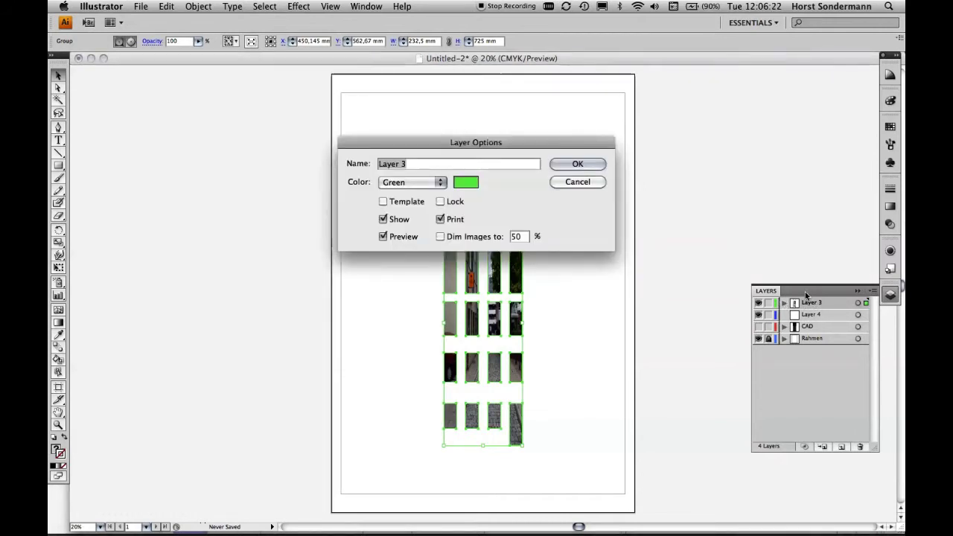
text(Spiege)
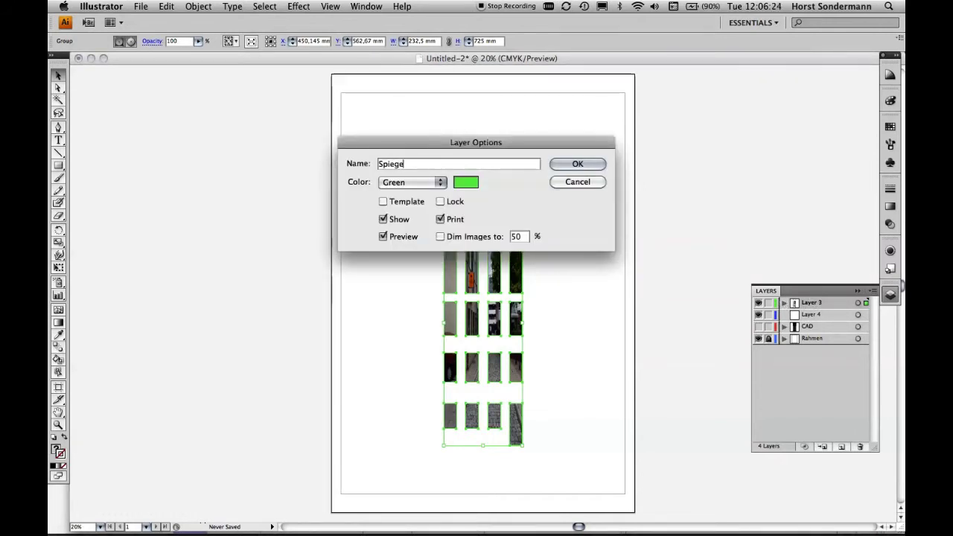
text(lbild)
key(Return)
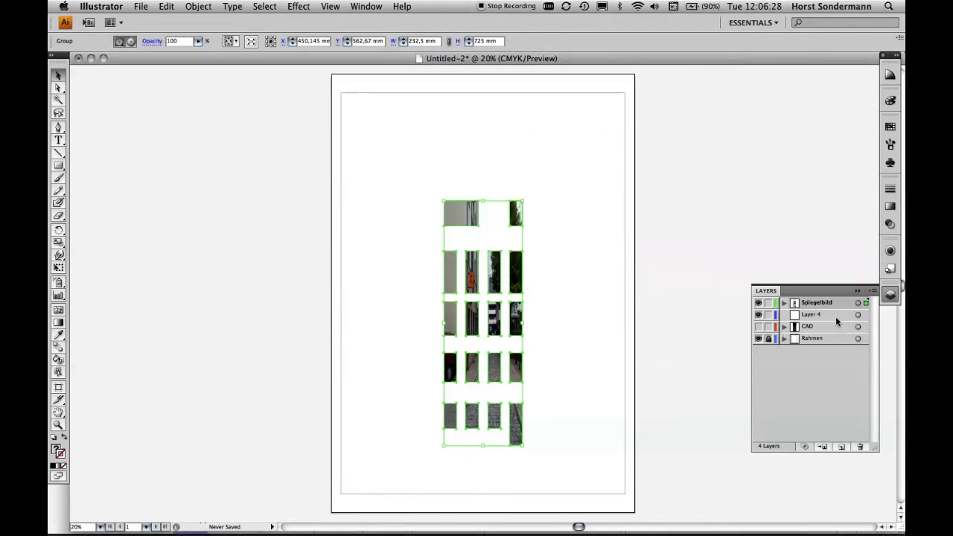
click(758, 327)
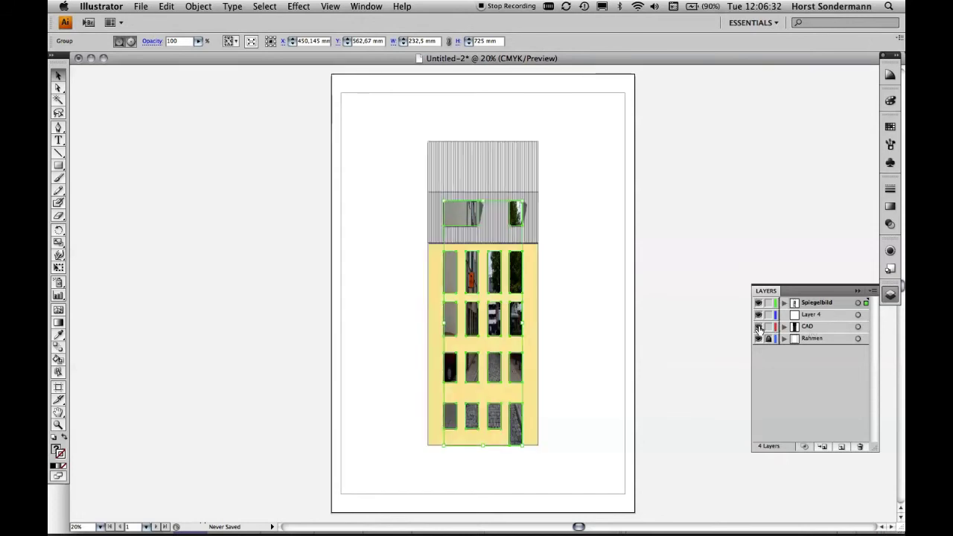
click(587, 301)
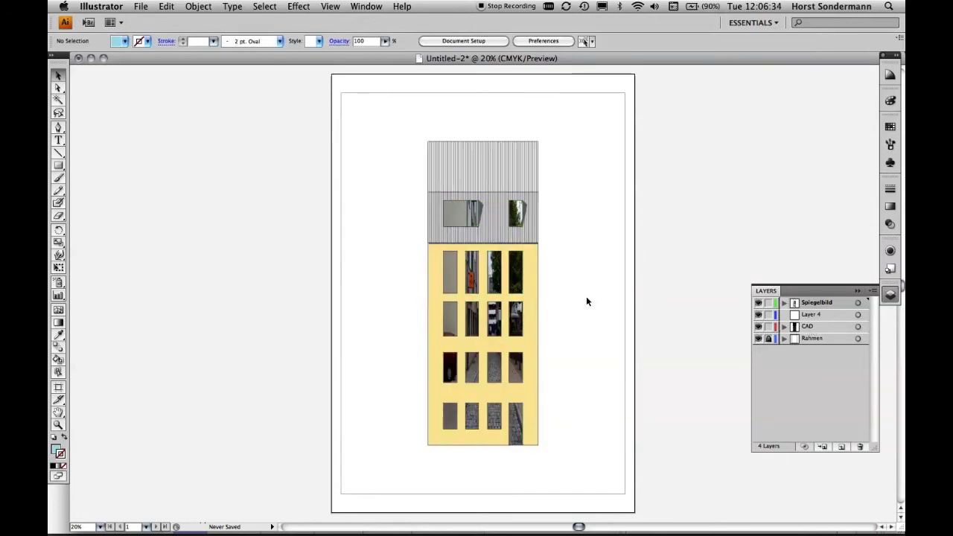